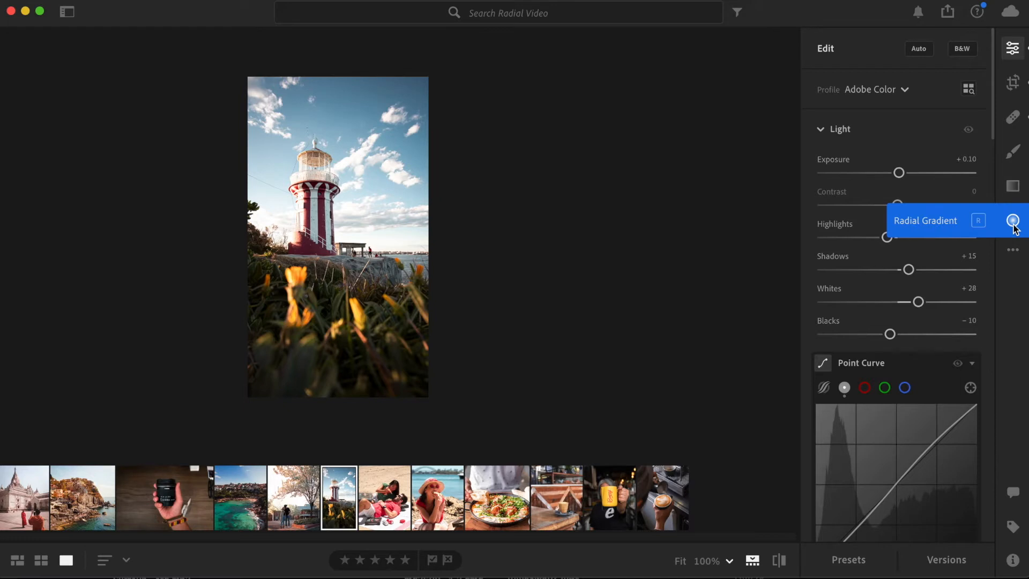
- Add a radial gradient with Invert turned off over the clouds in the upper-left corner of the lighthouse photo
click(1013, 221)
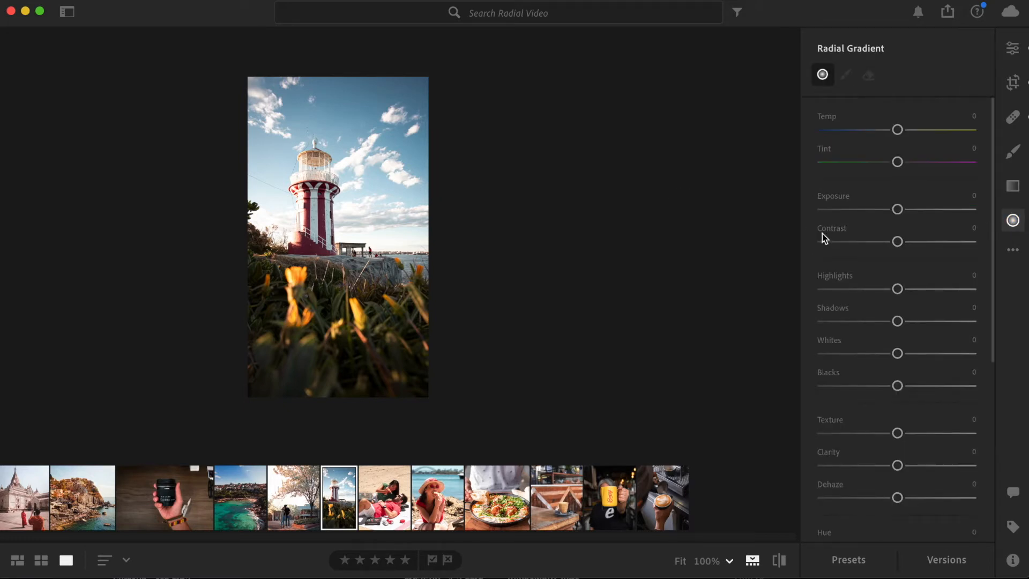
scroll(870, 240, down, 4)
scroll(870, 240, down, 6)
scroll(871, 241, up, 10)
drag(283, 115, 335, 159)
drag(284, 118, 261, 101)
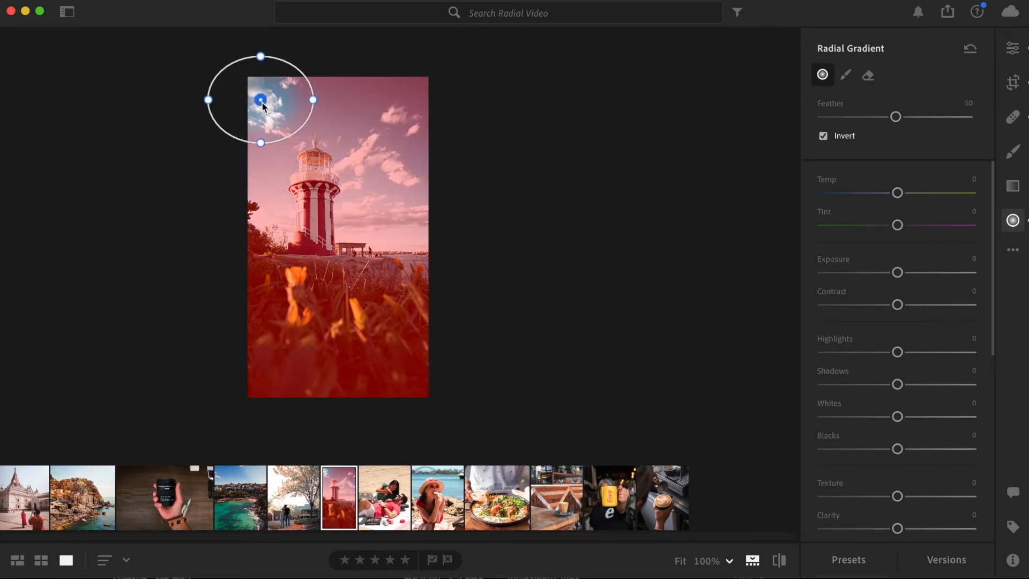
click(823, 136)
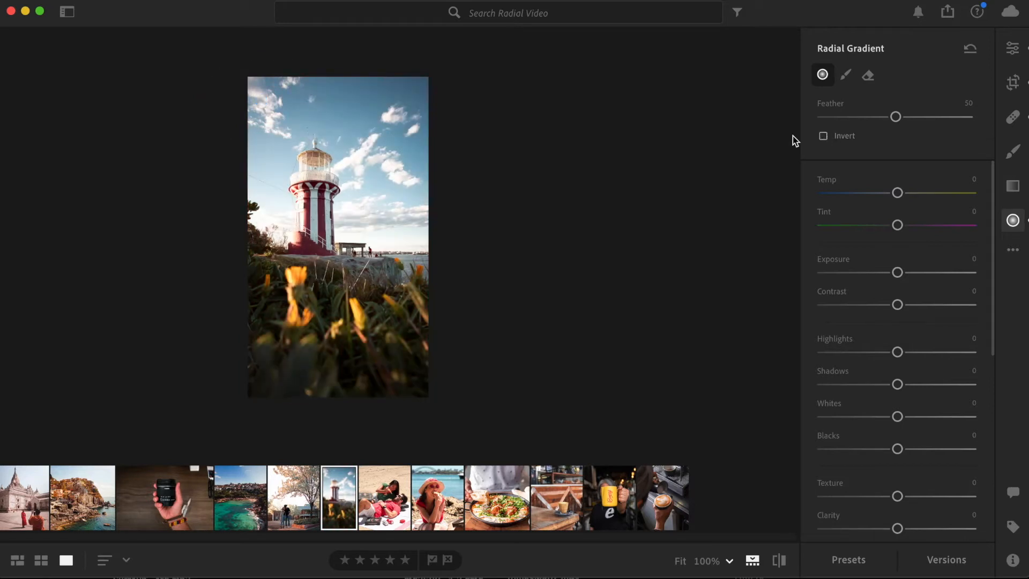
drag(302, 105, 265, 91)
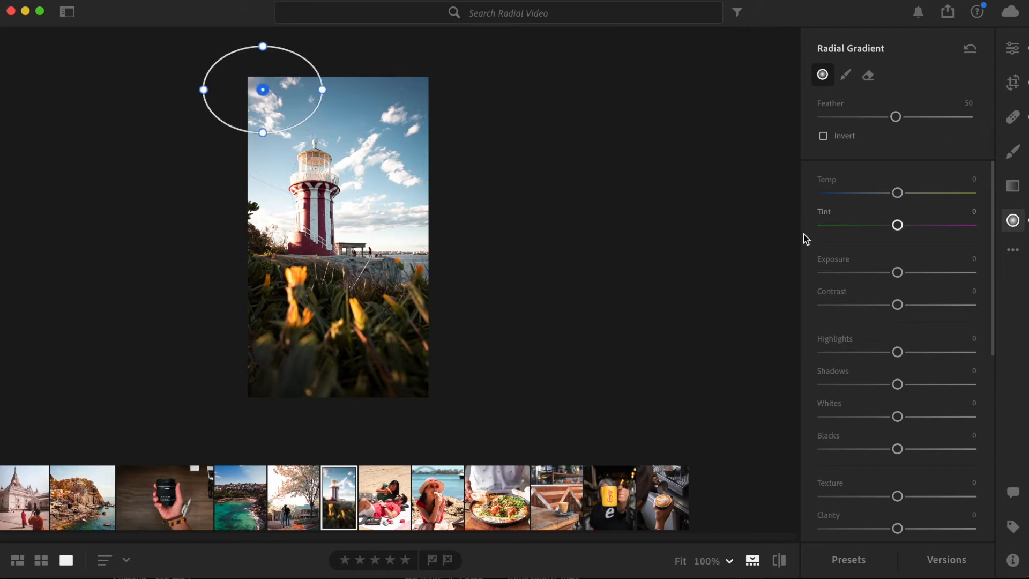
- Set the lighthouse gradient's Exposure to +1.32 and Temp to +6, and fine-tune its position over the upper-left sky
drag(897, 272, 919, 274)
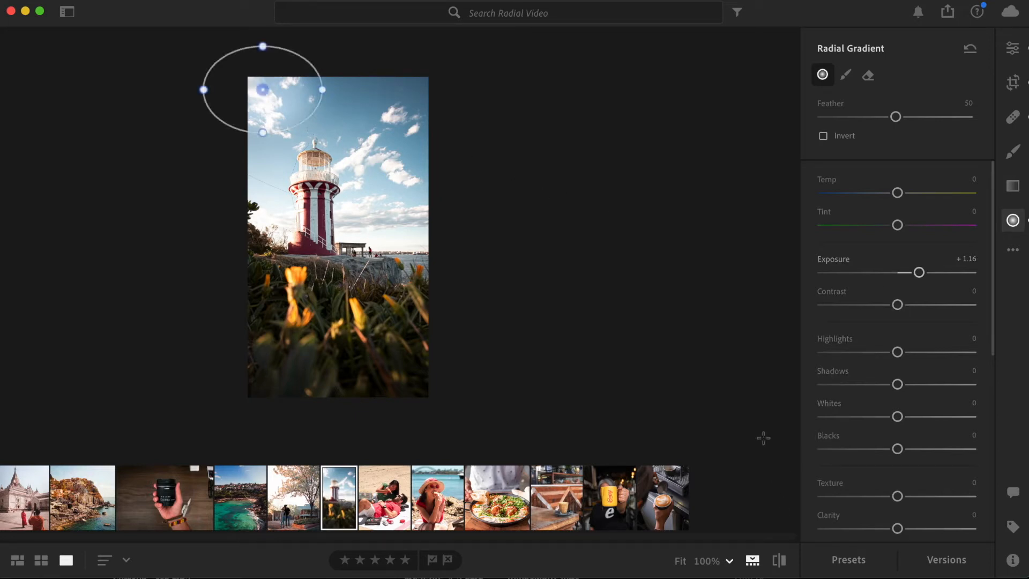
key(super+z)
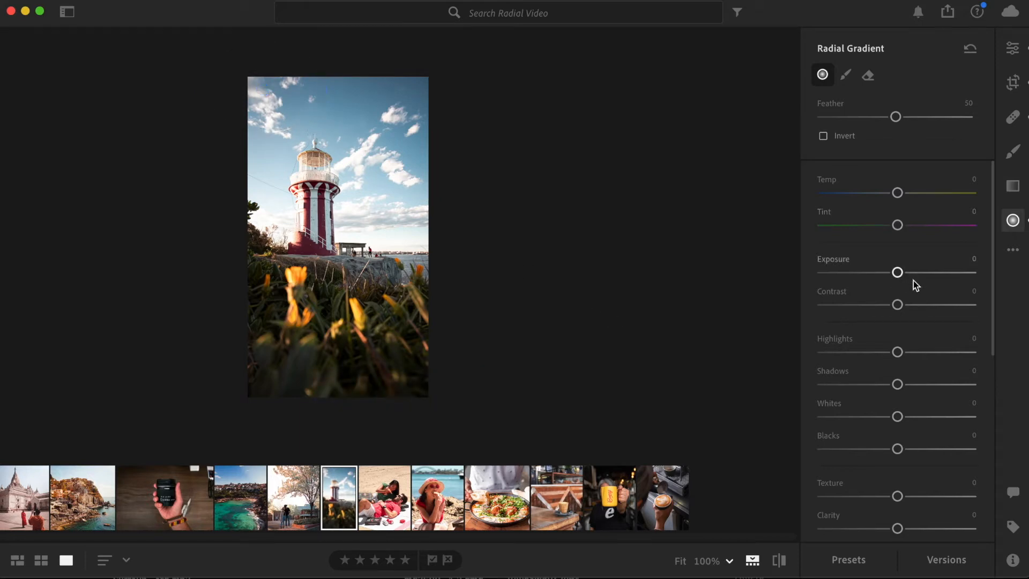
drag(899, 273, 921, 275)
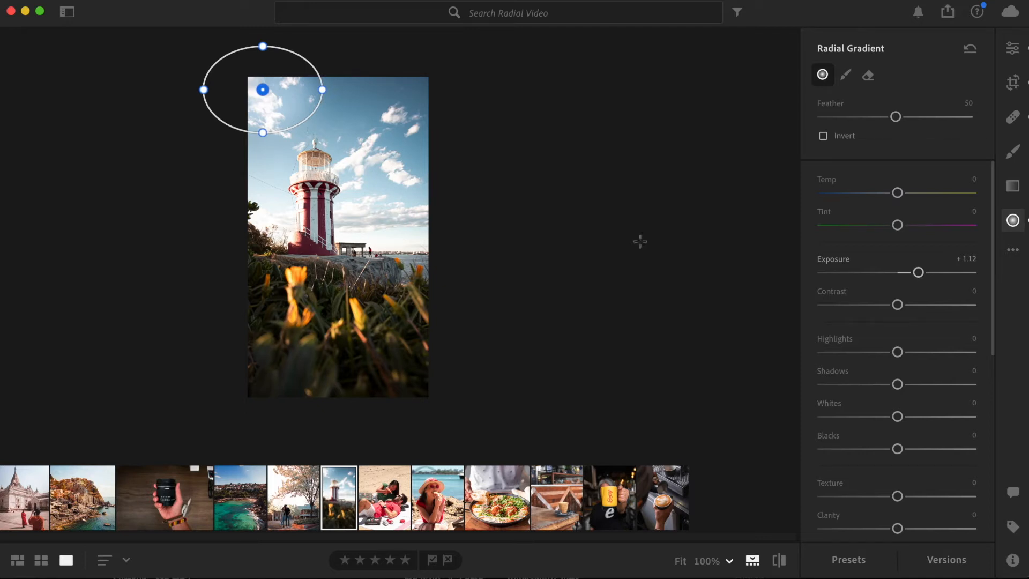
mouse_move(896, 196)
mouse_down()
mouse_move(944, 198)
mouse_move(912, 200)
mouse_up()
drag(259, 96, 260, 99)
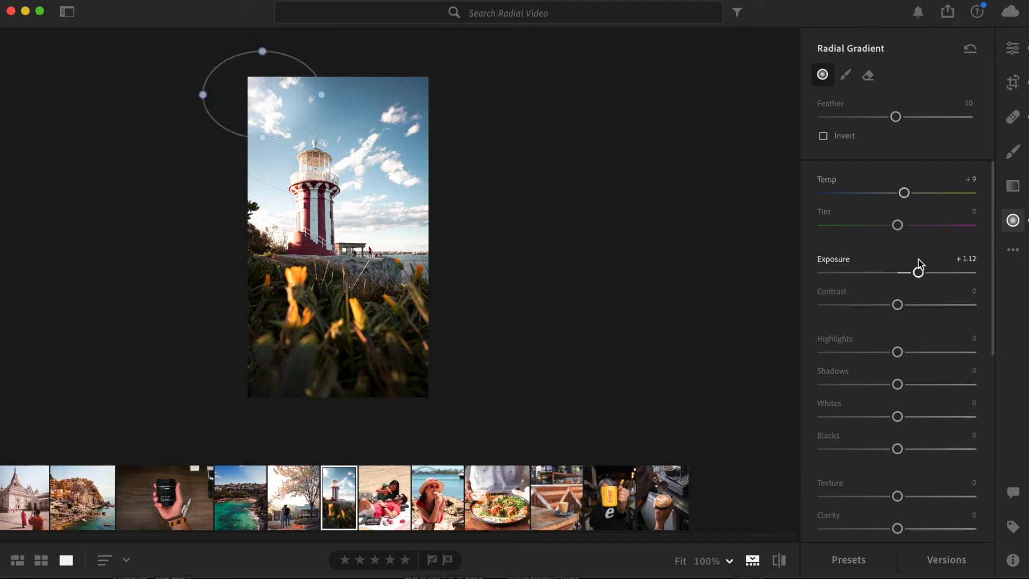
drag(918, 272, 956, 272)
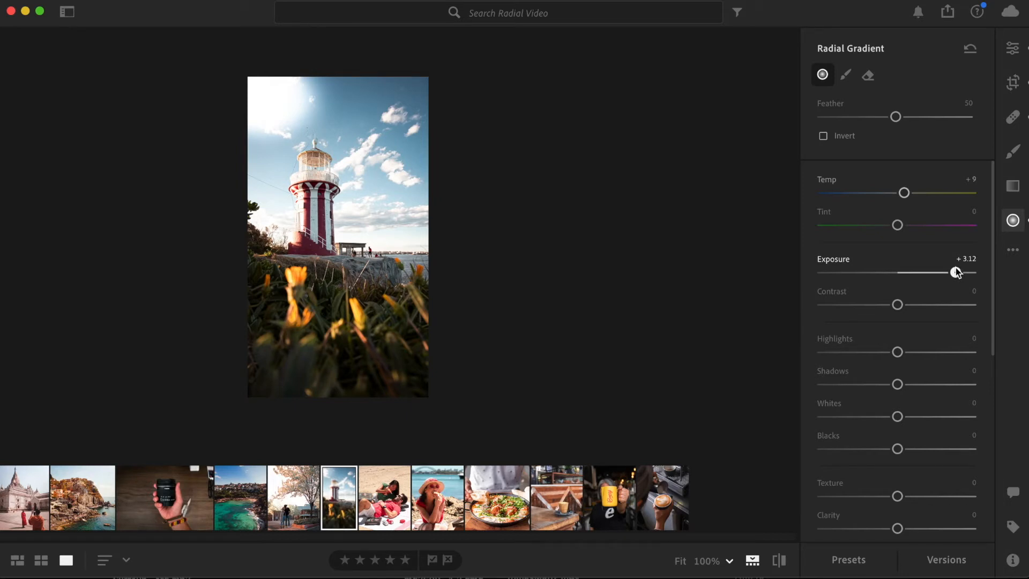
drag(955, 268, 923, 274)
drag(260, 94, 258, 87)
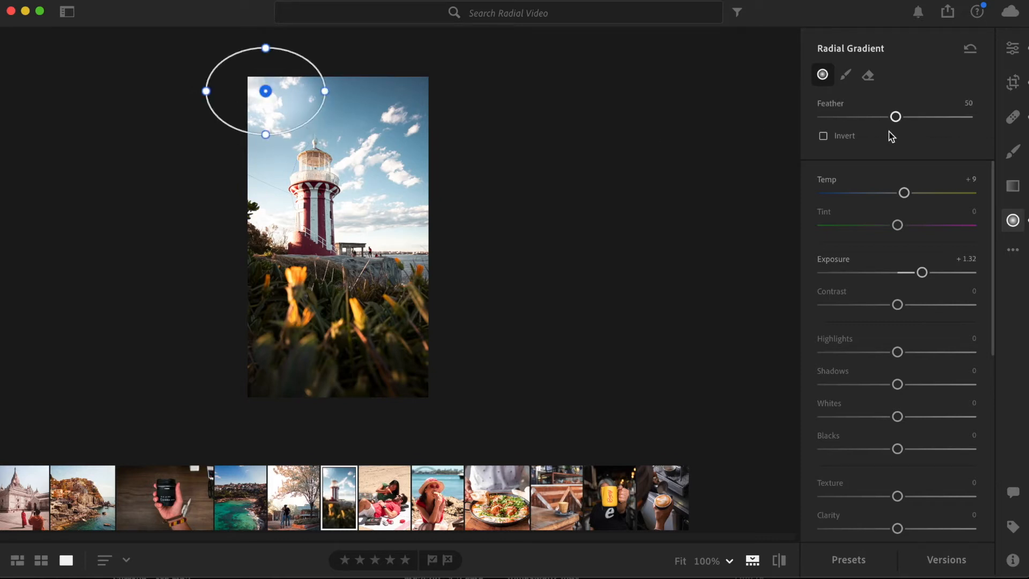
mouse_move(905, 192)
mouse_down()
mouse_move(931, 194)
mouse_move(903, 194)
mouse_up()
mouse_move(264, 90)
mouse_down()
mouse_move(256, 109)
mouse_move(257, 97)
mouse_up()
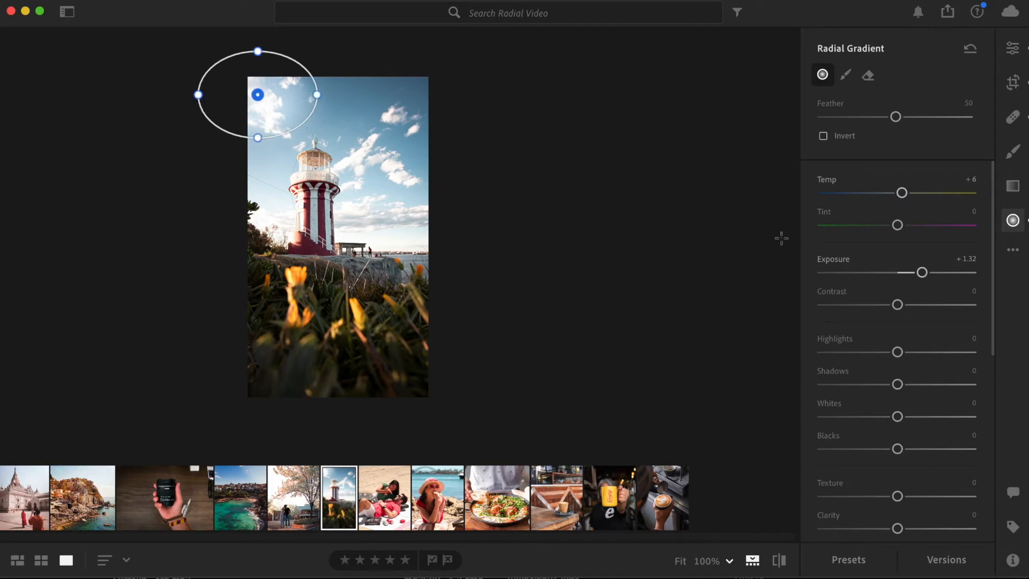
click(1014, 51)
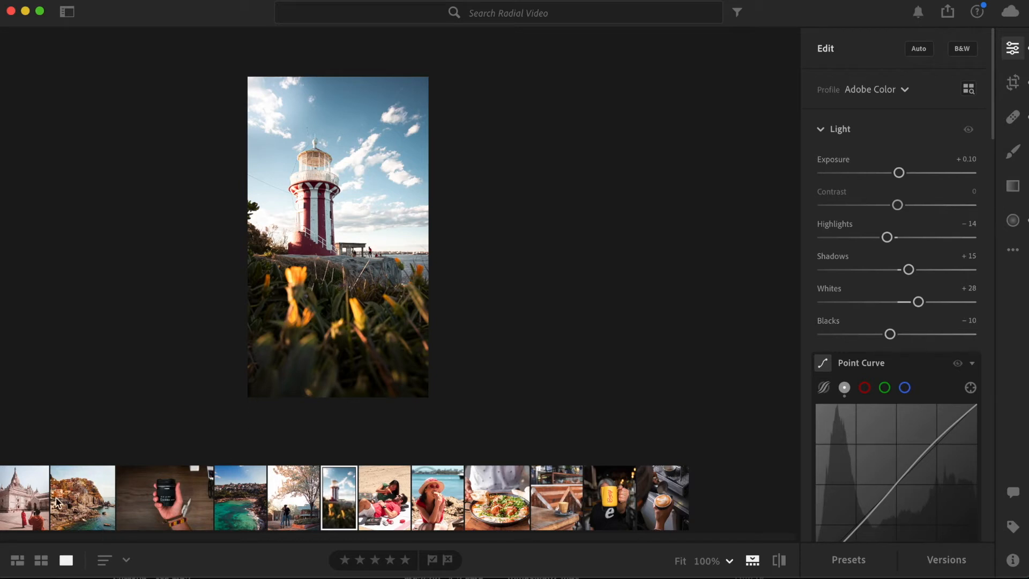
- Add a large radial gradient over the upper-right sky of the temple photo, with Exposure +1.28 and Temp 0
click(37, 502)
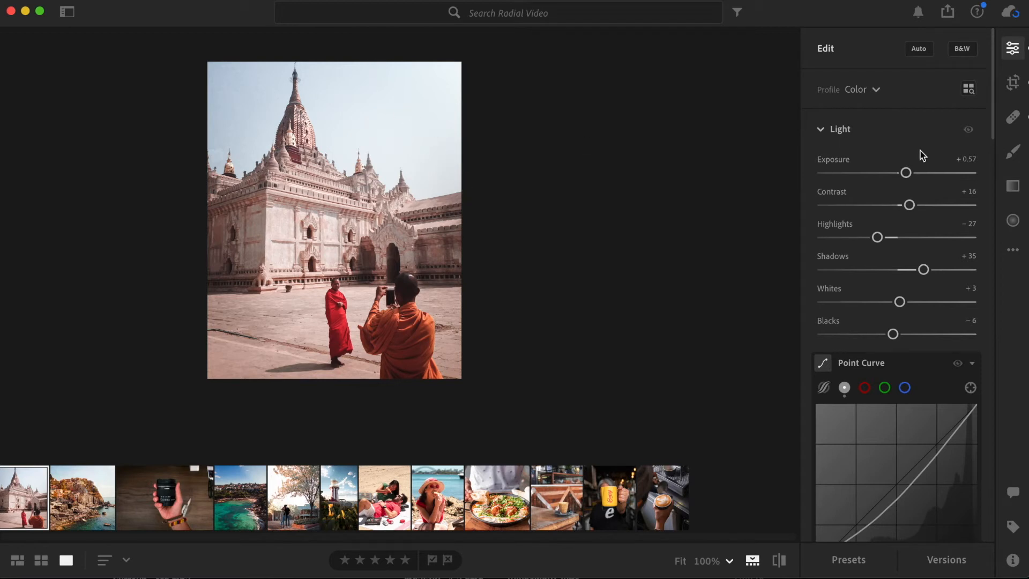
click(1019, 224)
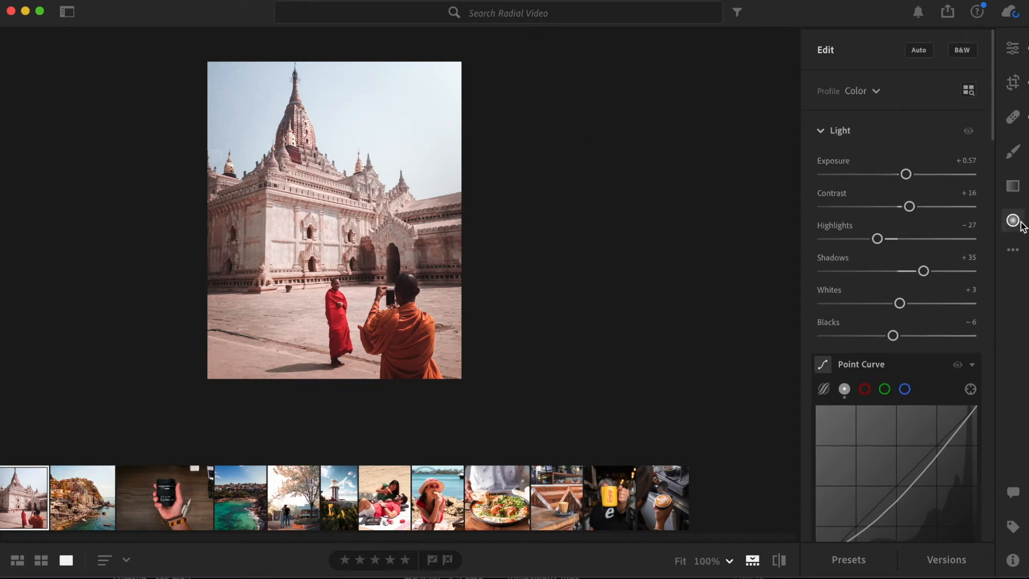
double_click(921, 209)
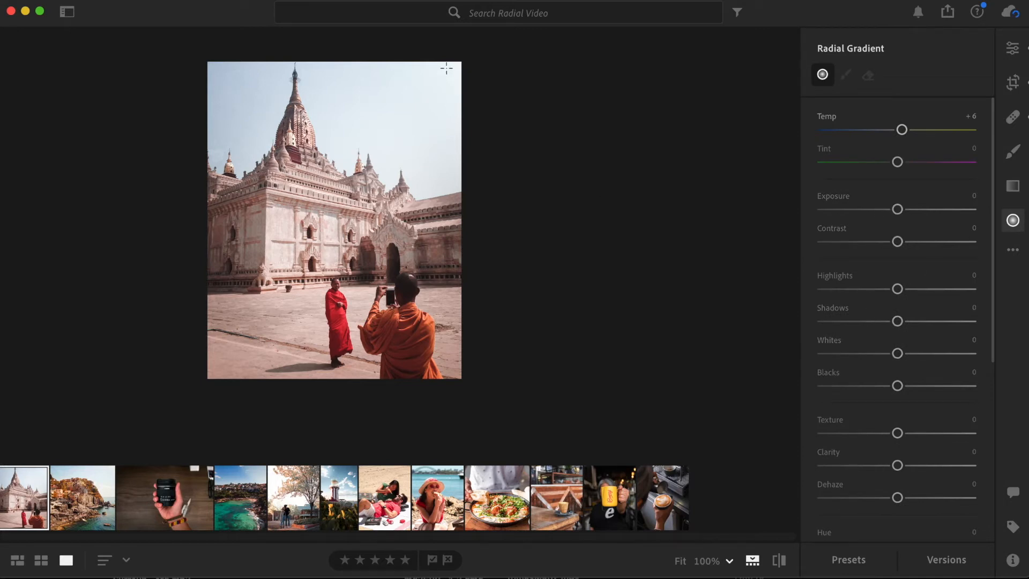
drag(389, 146, 351, 159)
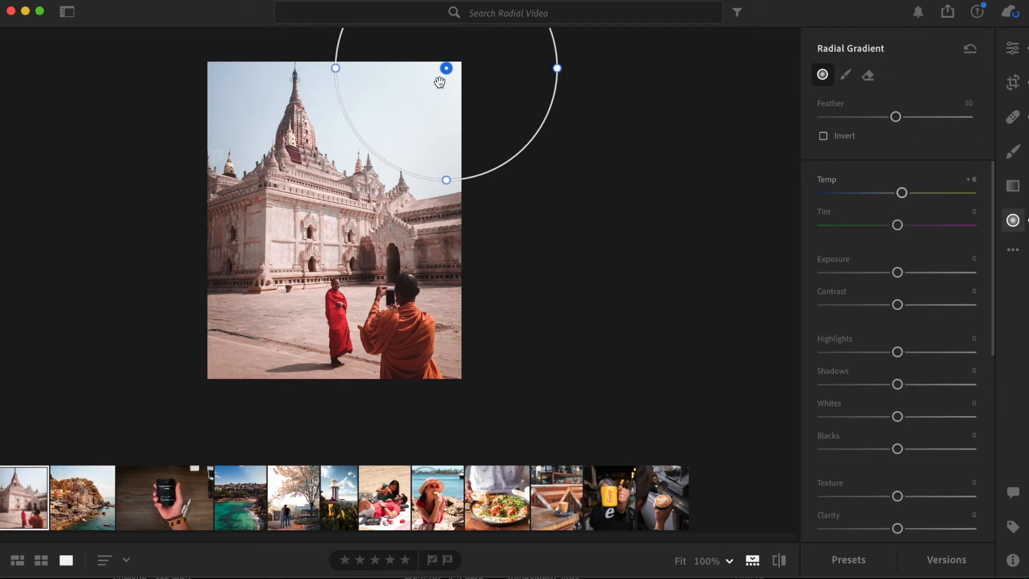
drag(427, 97, 427, 112)
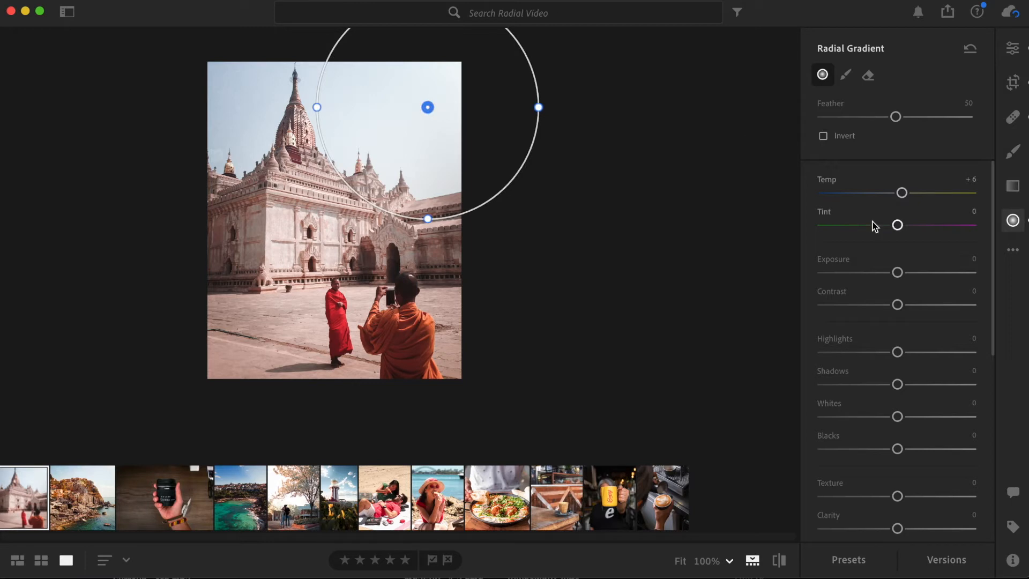
drag(896, 273, 922, 274)
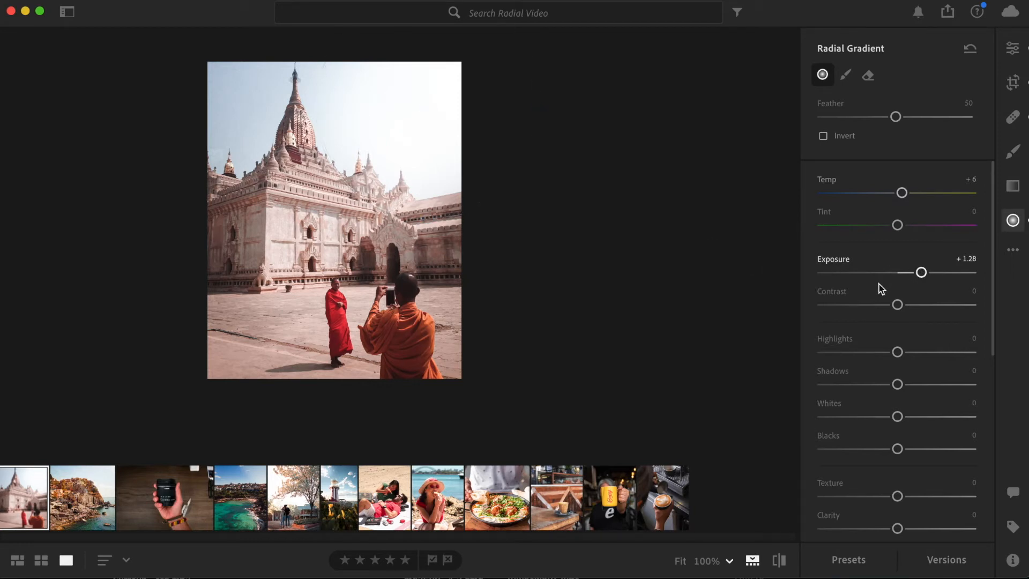
double_click(903, 198)
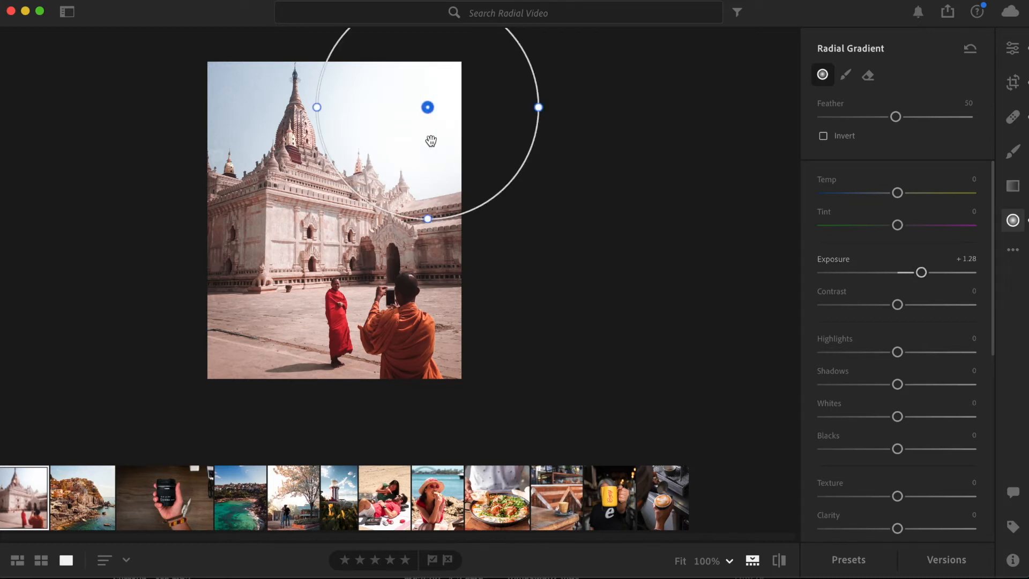
- Delete the radial gradient over the temple photo's sky and undo the deletion
mouse_move(427, 109)
key(Delete)
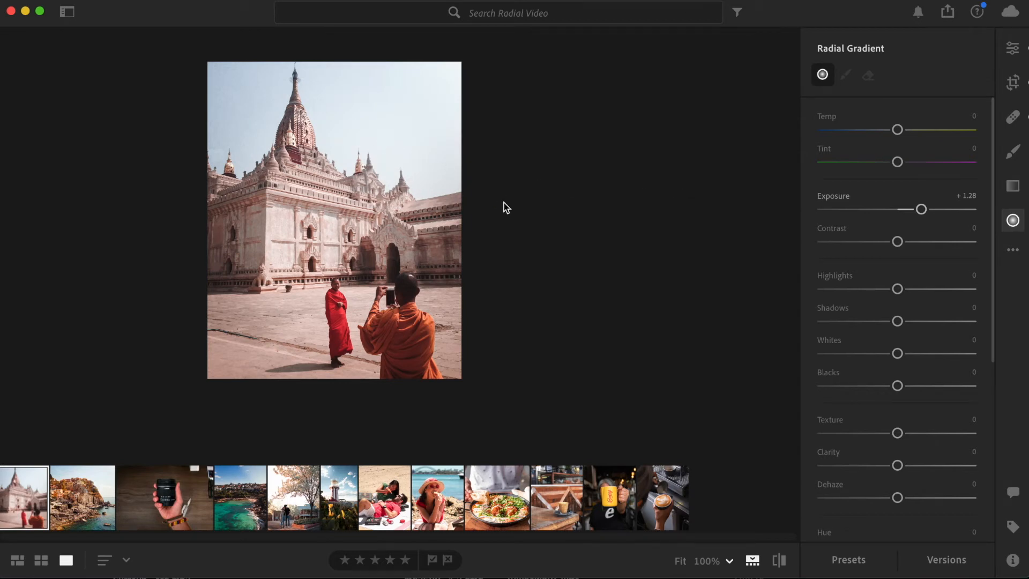
key(super+z)
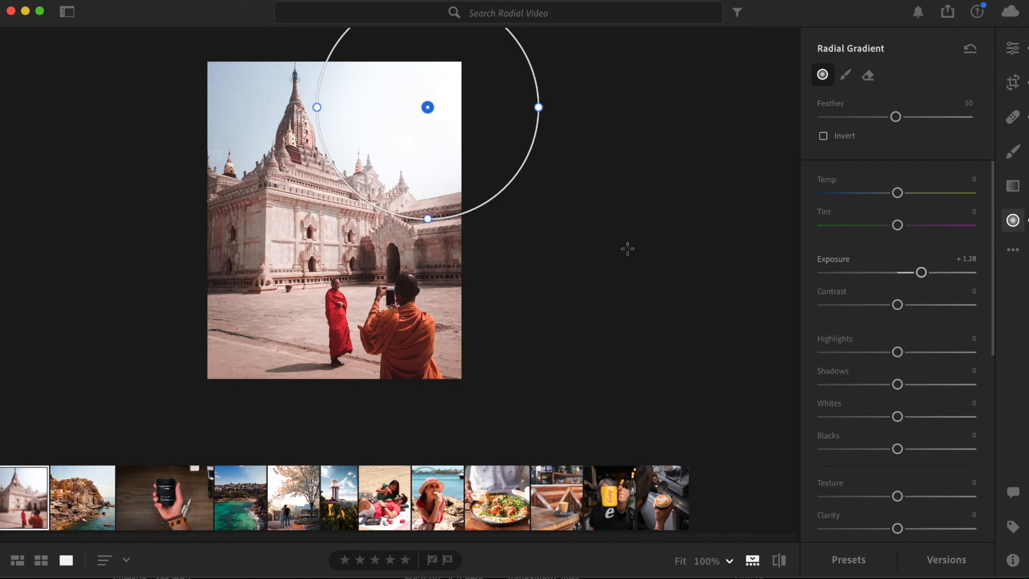
click(1012, 49)
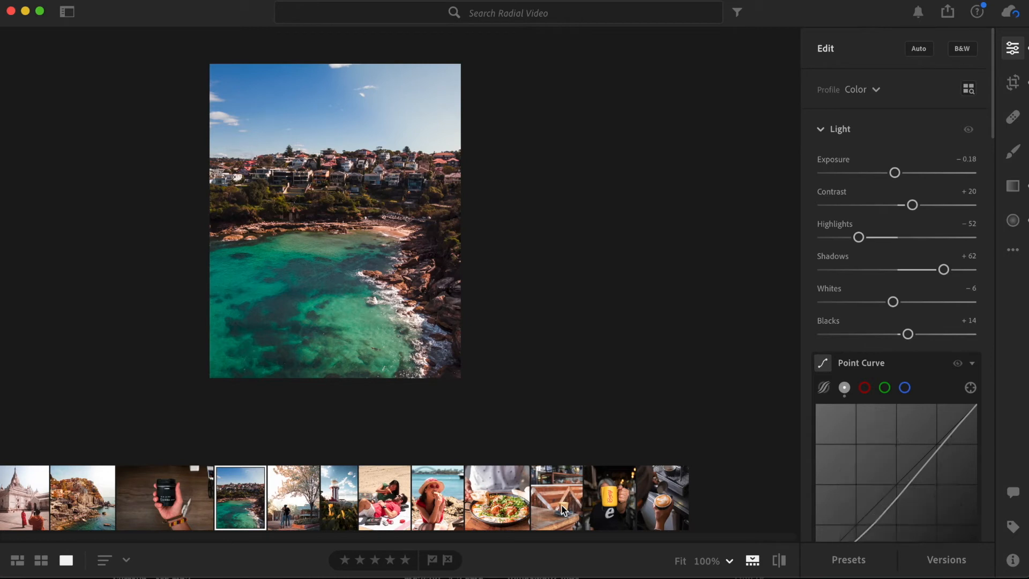
- Open the photo of the coffee glass on the wooden table and fit a radial gradient around the glass, with Exposure 0
click(563, 509)
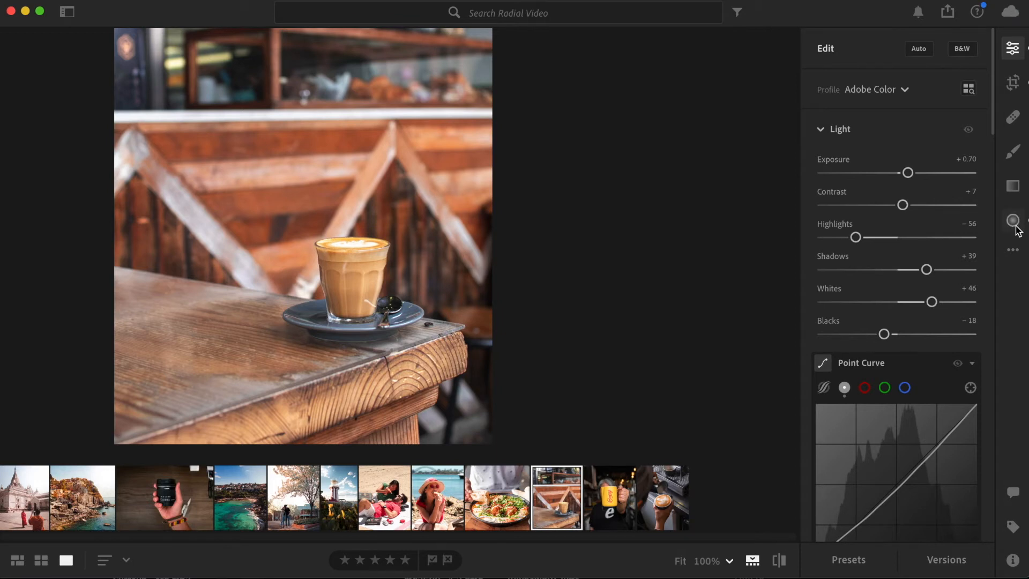
click(1018, 229)
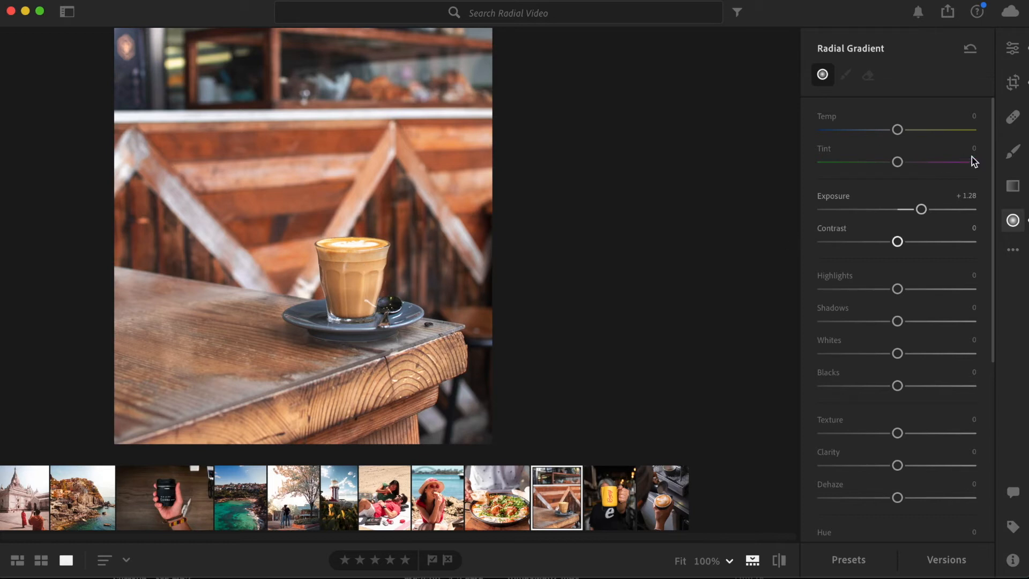
double_click(920, 209)
scroll(916, 436, down, 3)
scroll(916, 436, up, 3)
drag(365, 255, 424, 311)
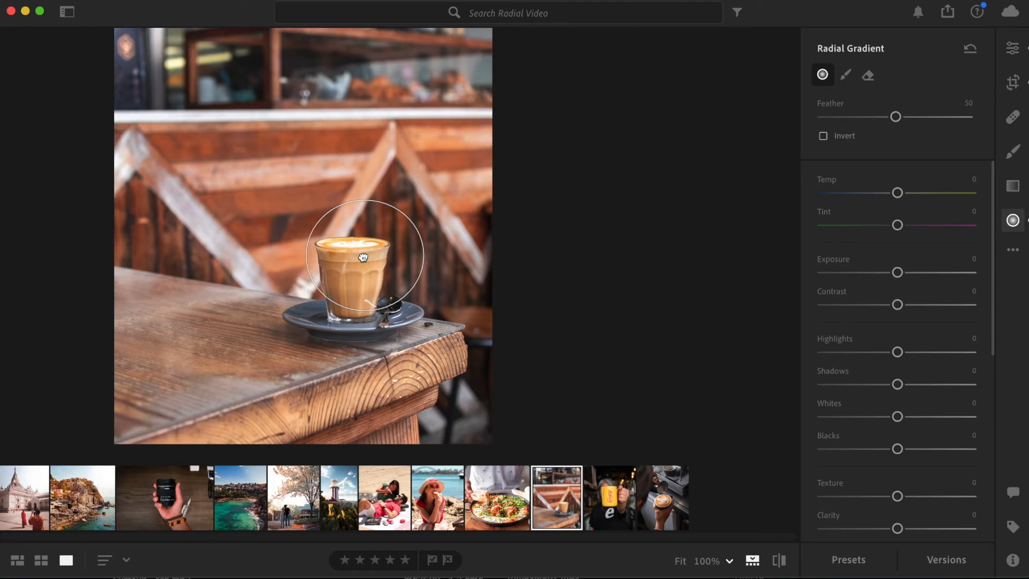
drag(357, 269, 355, 275)
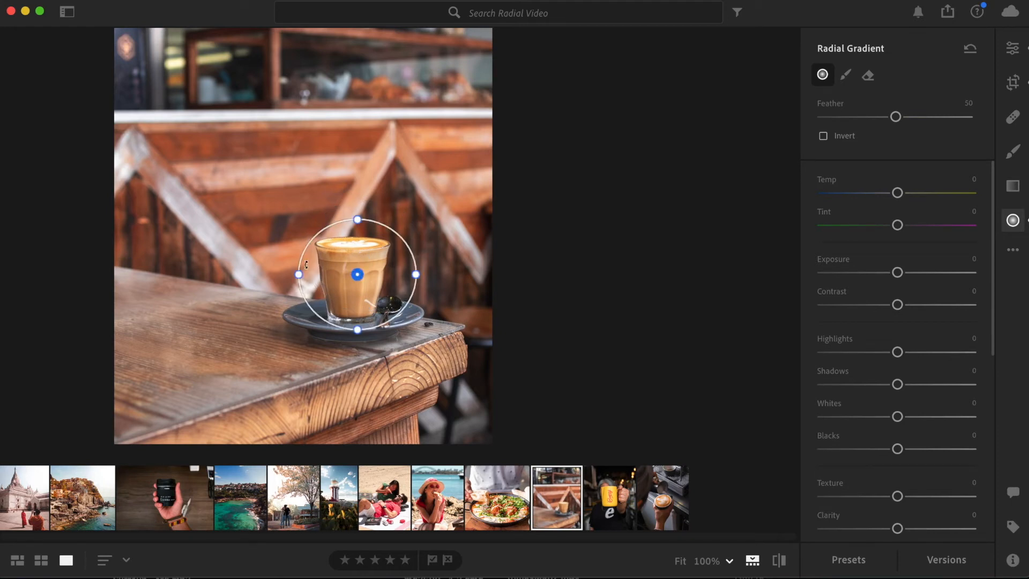
drag(300, 272, 292, 274)
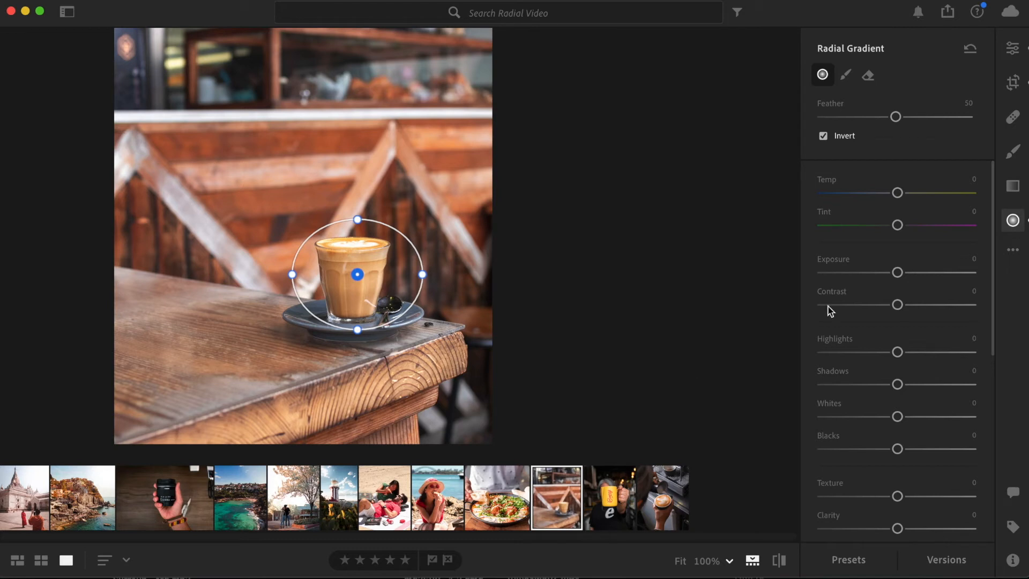
- With Invert on, stretch the gradient vertically around the coffee glass and darken the surroundings to Exposure −0.56
drag(898, 272, 796, 282)
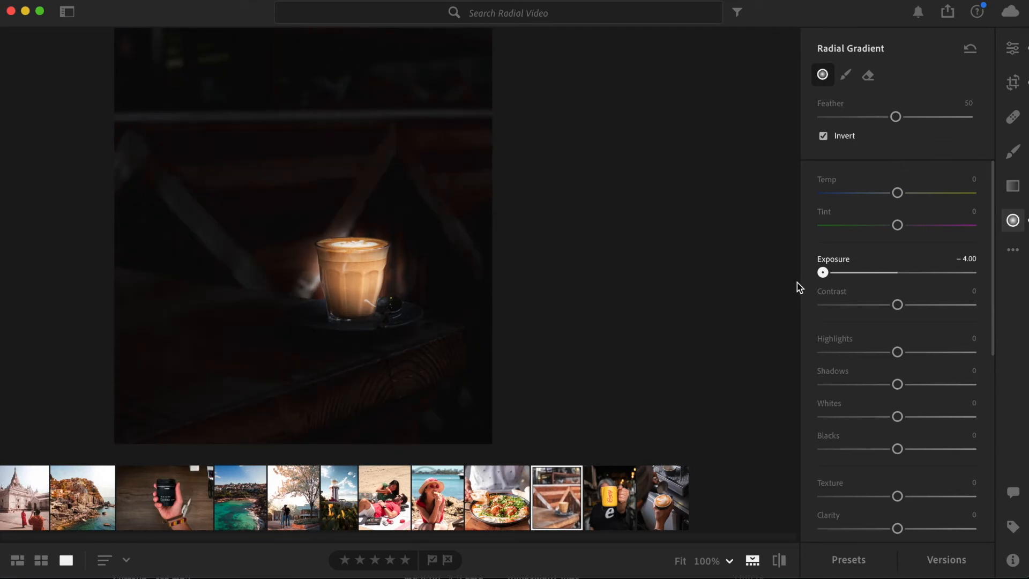
drag(361, 332, 361, 349)
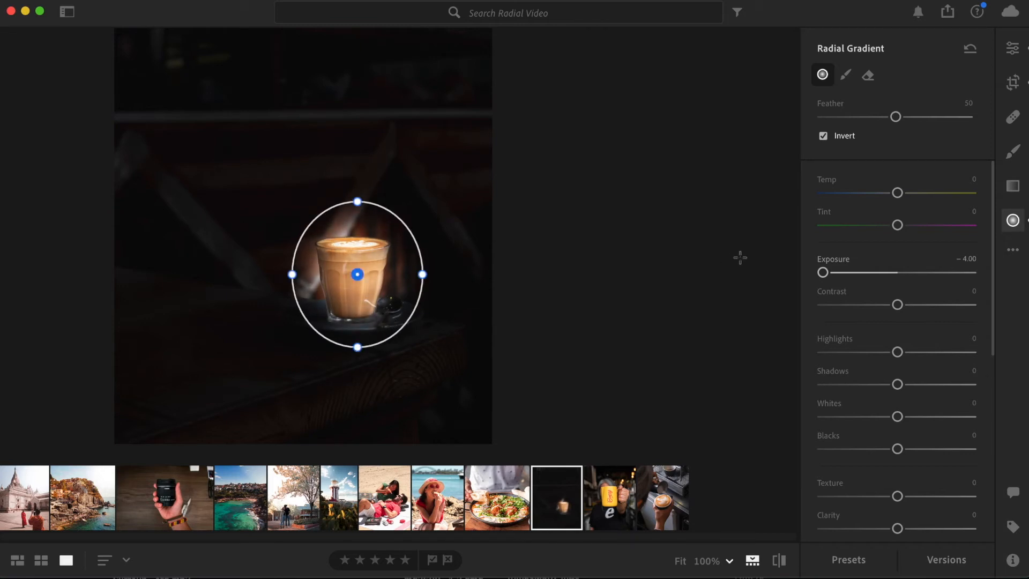
drag(827, 276, 887, 275)
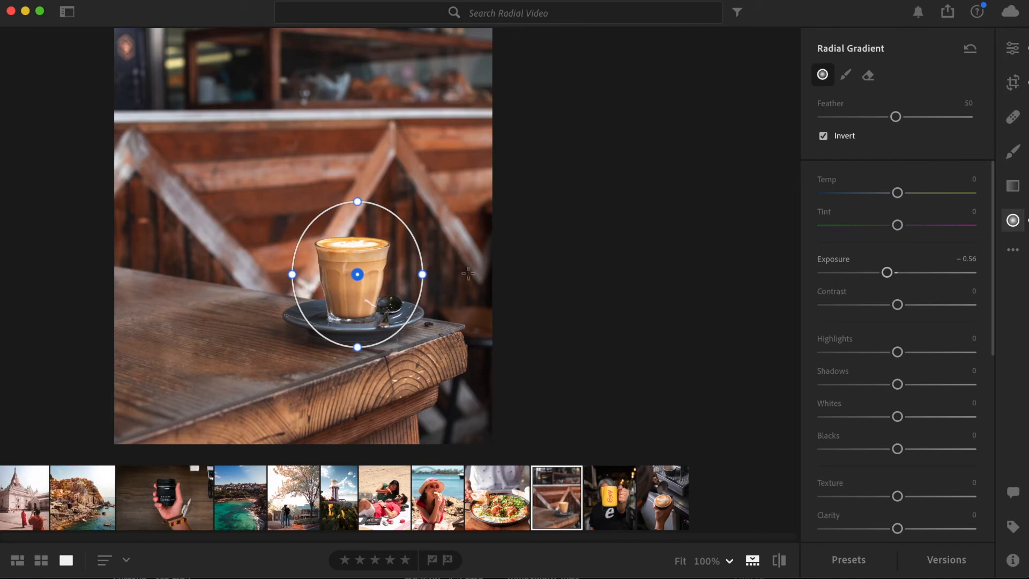
- Try the coffee gradient without Invert at Exposure +0.40, and finish with Invert on and Exposure −0.20
click(824, 137)
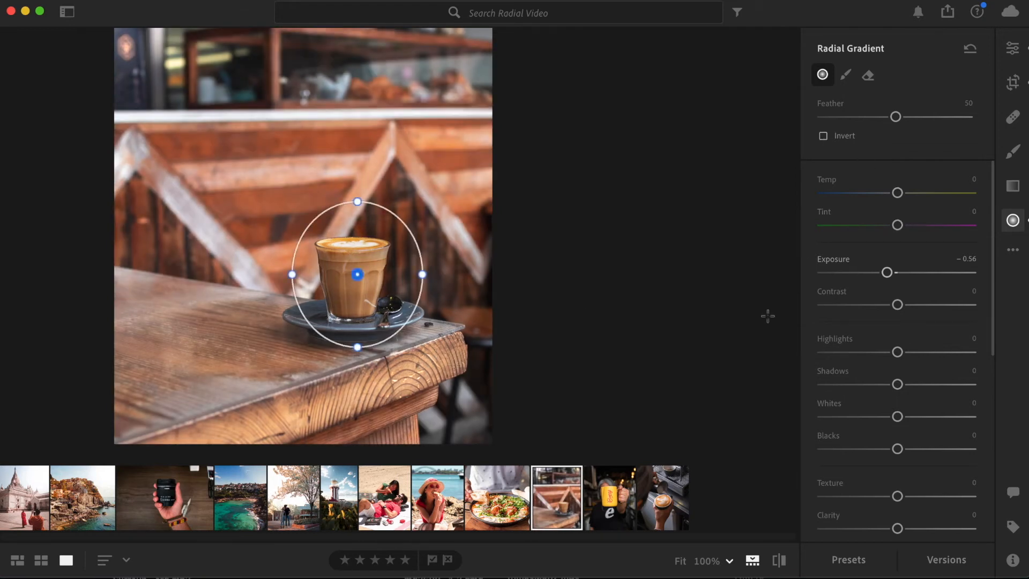
drag(903, 274, 907, 276)
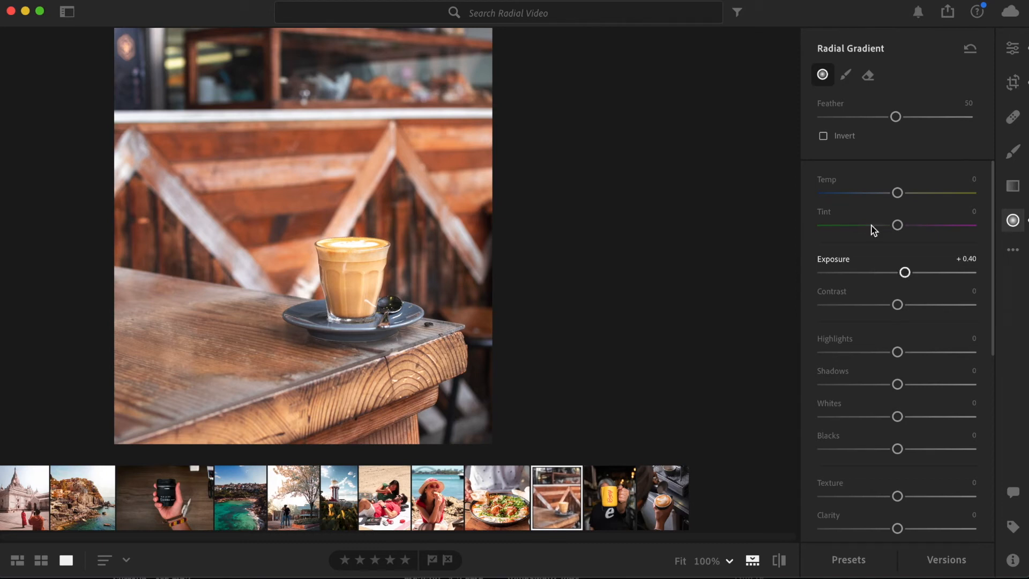
click(824, 136)
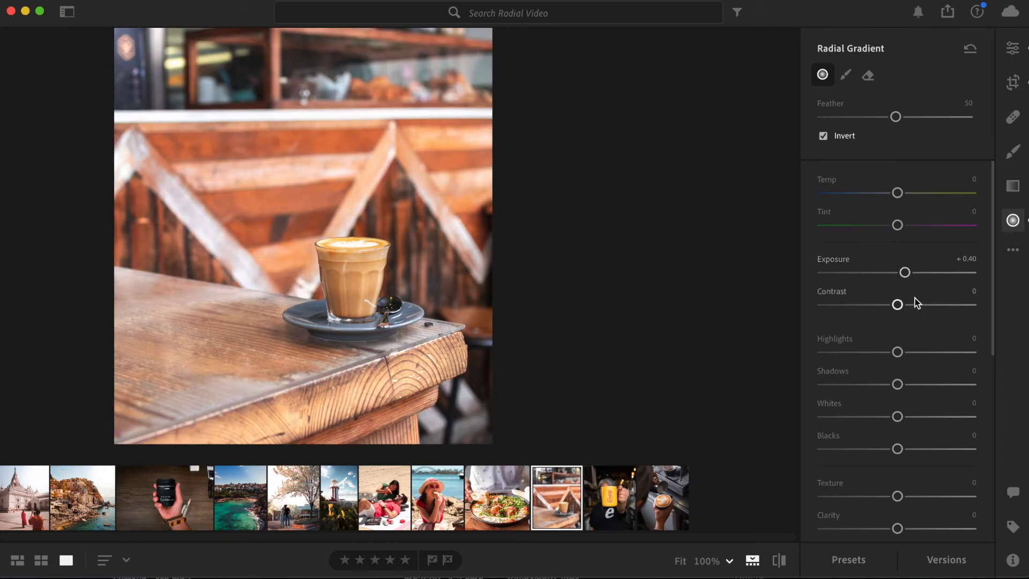
drag(905, 272, 893, 273)
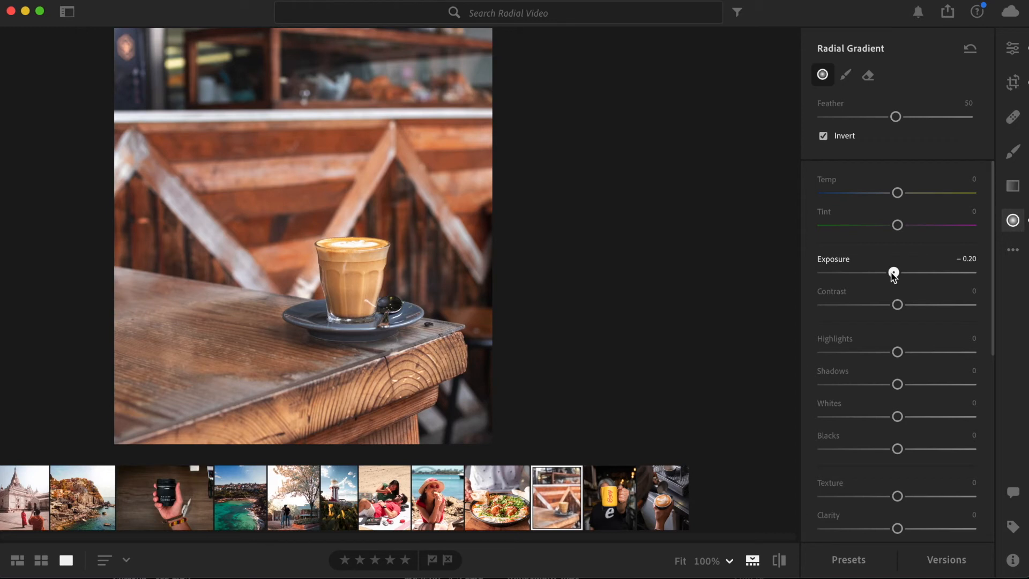
click(1012, 48)
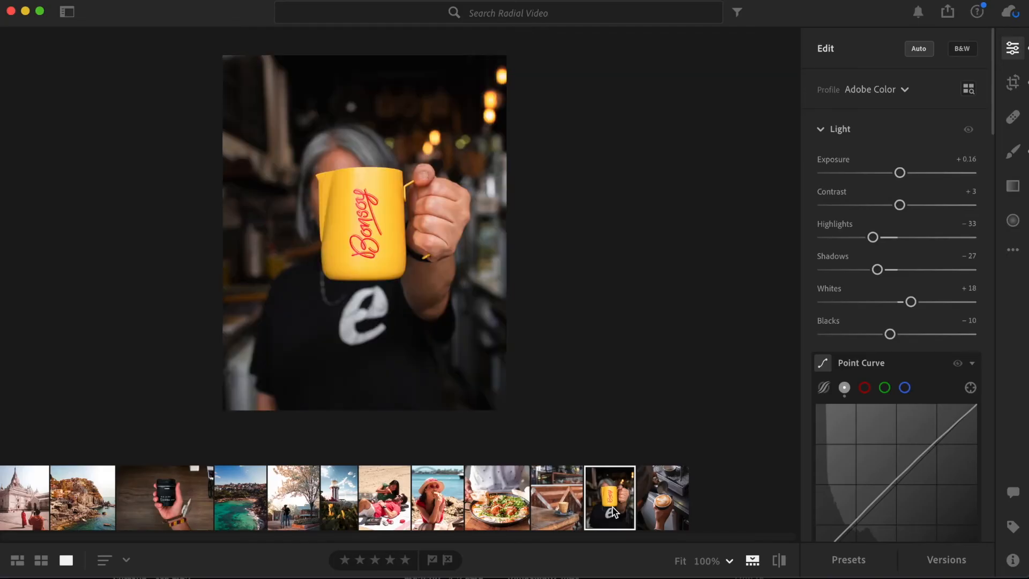
- Draw a radial gradient on the yellow jug photo and centre it over the jug
click(1014, 221)
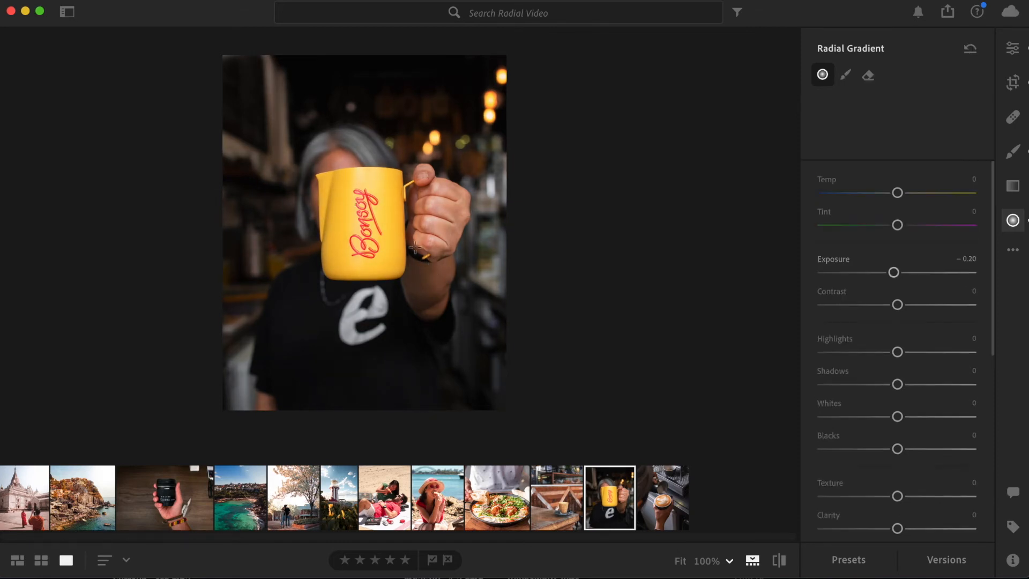
drag(324, 183, 418, 271)
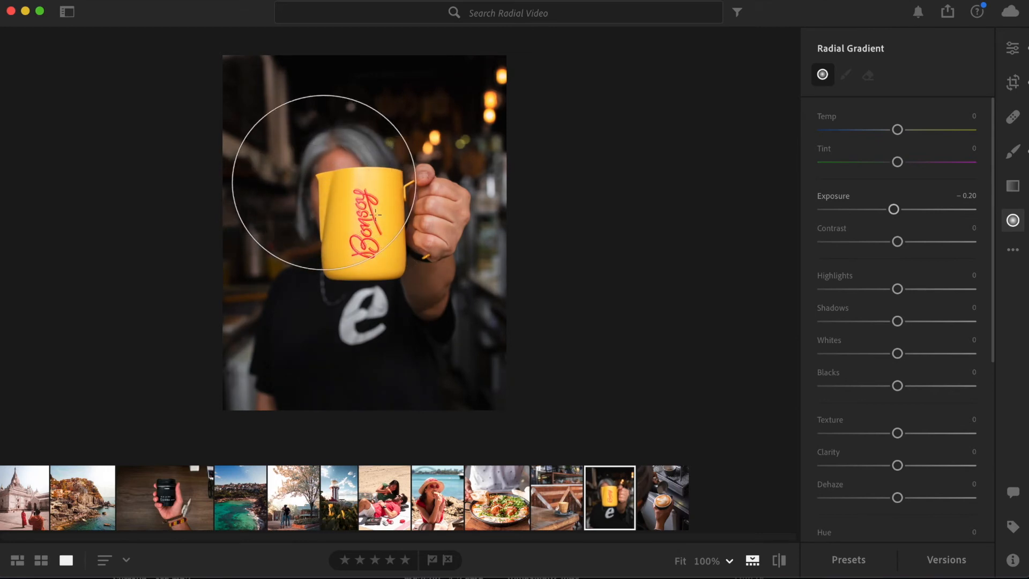
drag(319, 181, 358, 218)
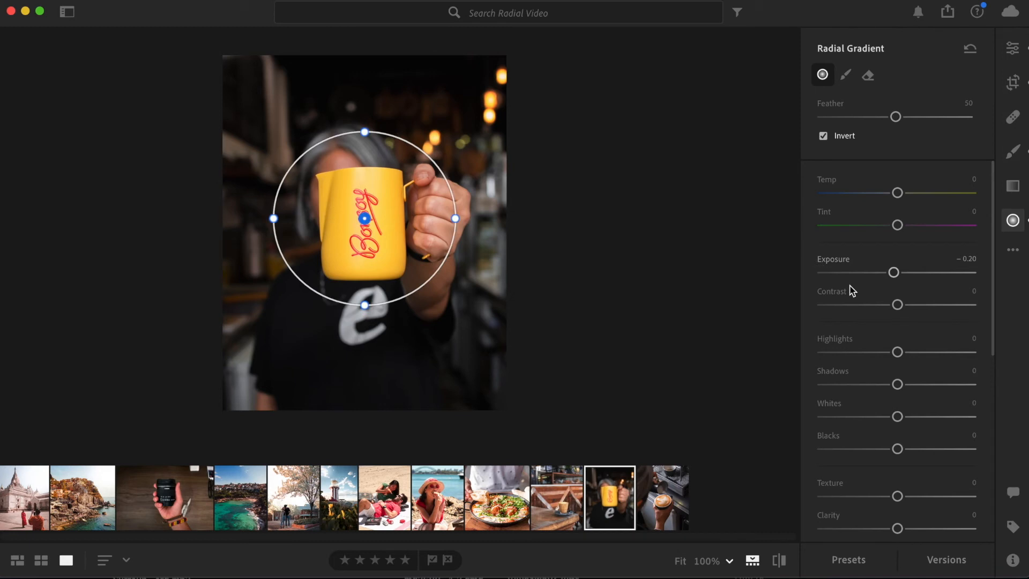
- Try the jug gradient at Exposure −0.28, reset it to 0, and darken the surroundings to Exposure −0.16
drag(892, 276, 891, 276)
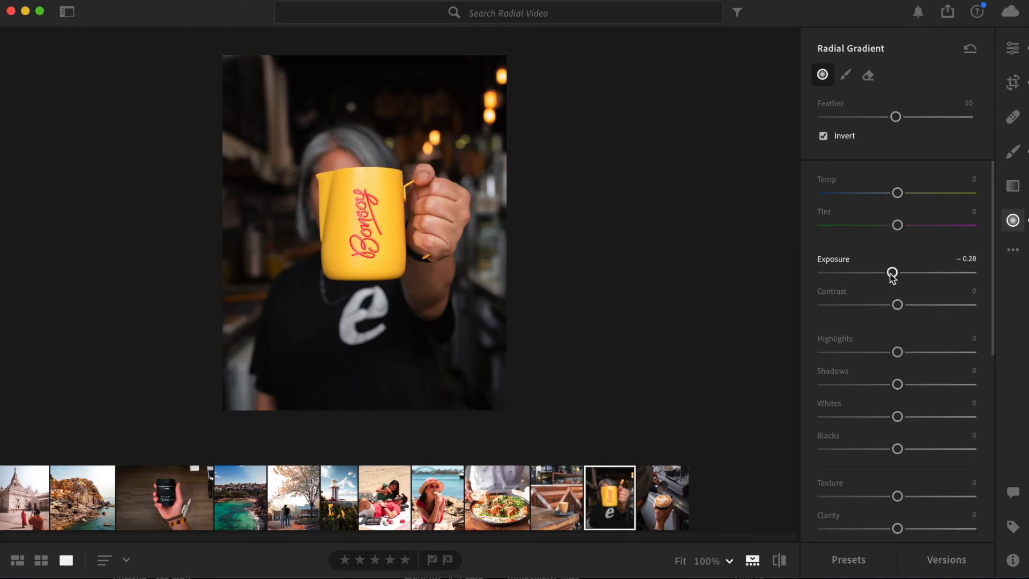
double_click(892, 274)
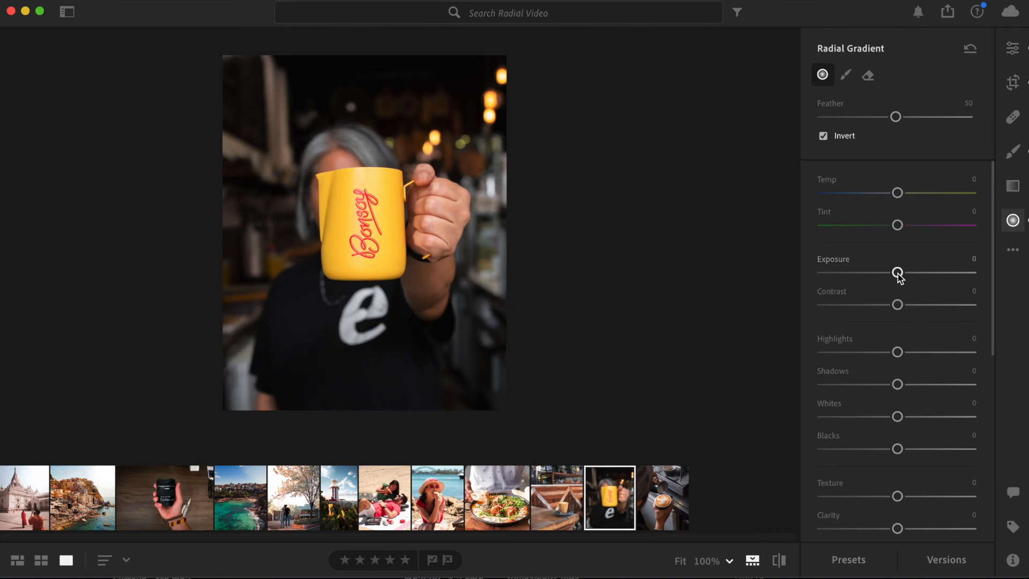
drag(898, 277, 893, 274)
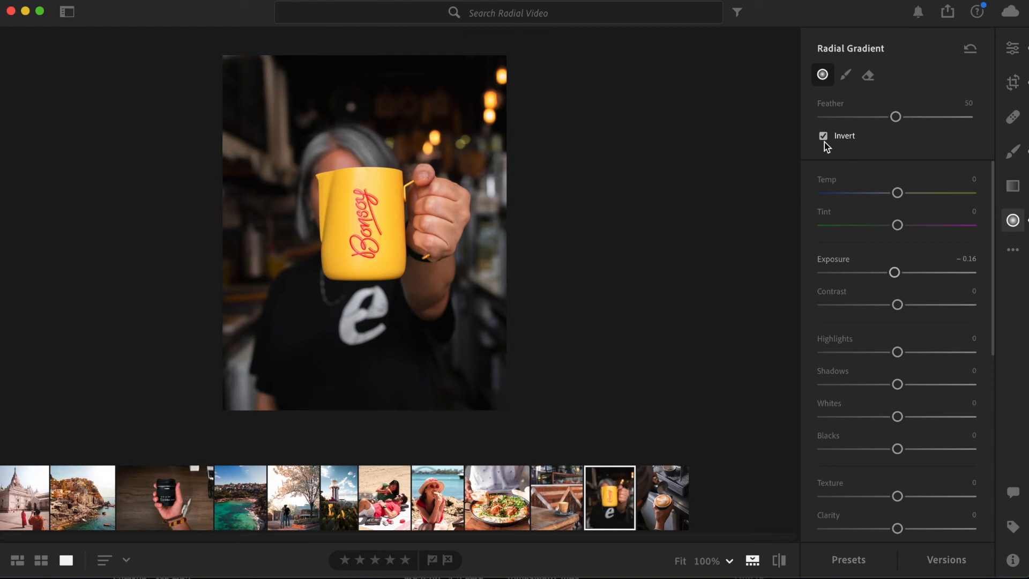
mouse_move(515, 174)
click(1015, 51)
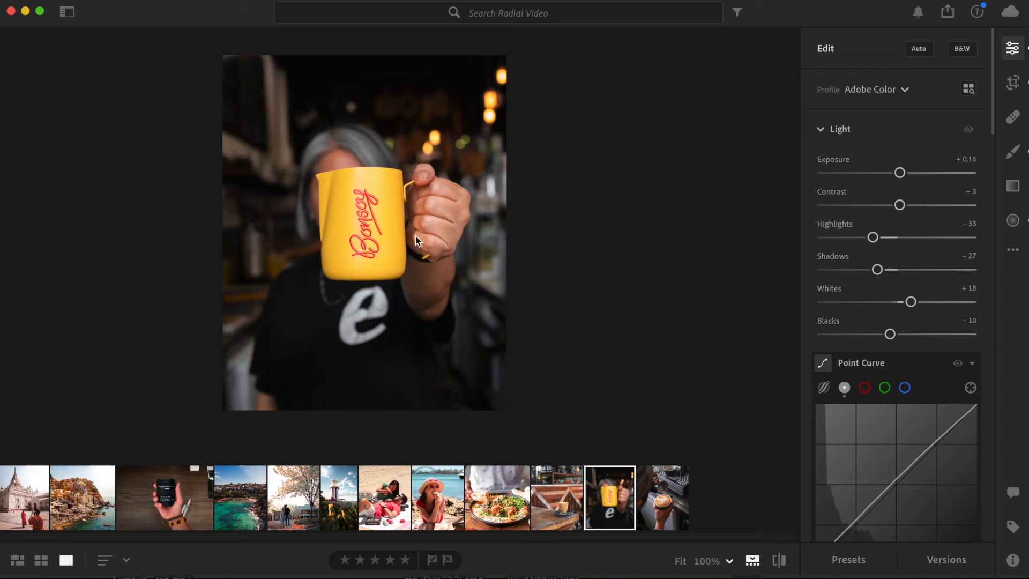
- Open the photo of the latte being poured and fit a radial gradient around the coffee cup
click(664, 500)
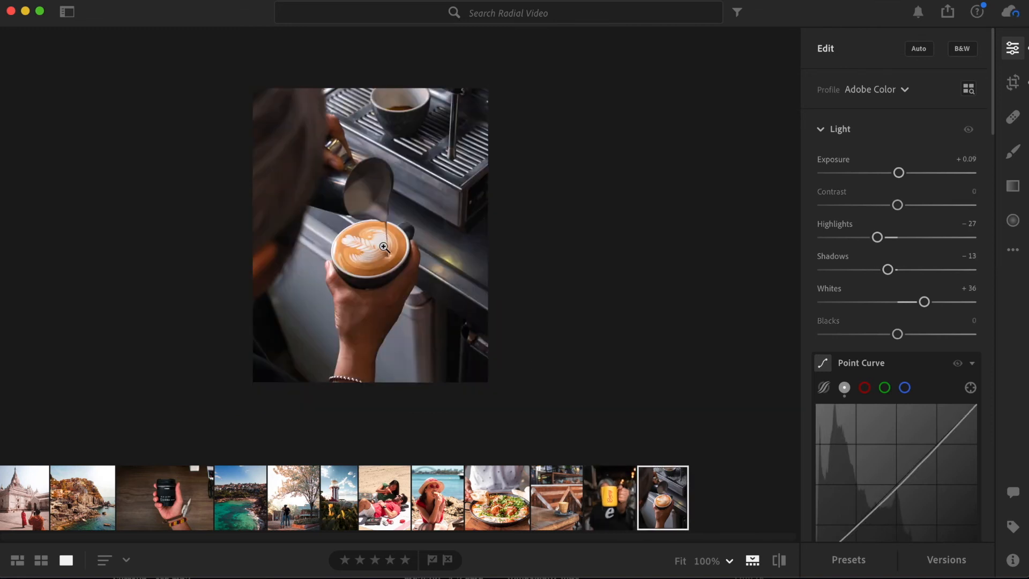
click(1012, 220)
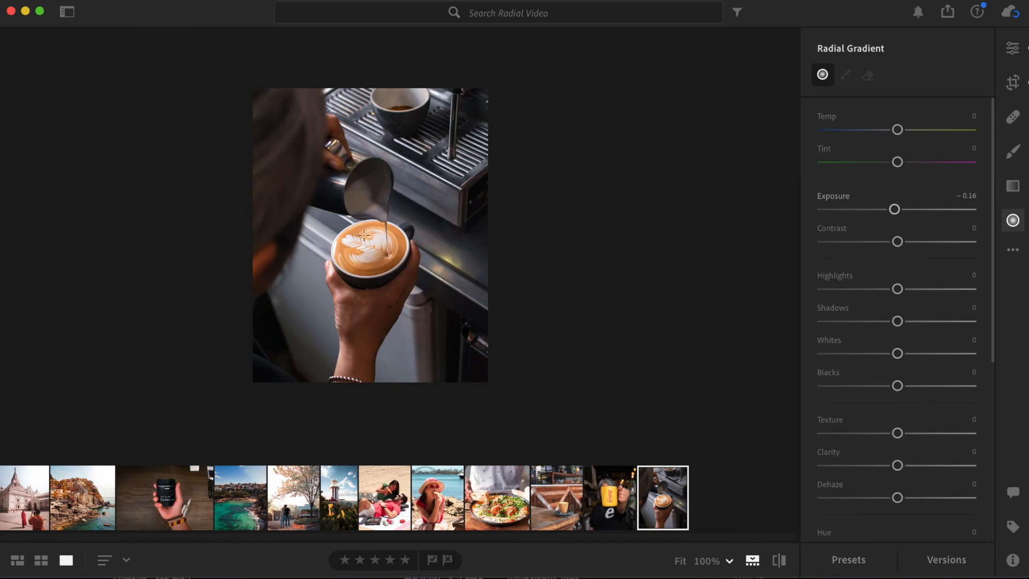
drag(364, 236, 412, 274)
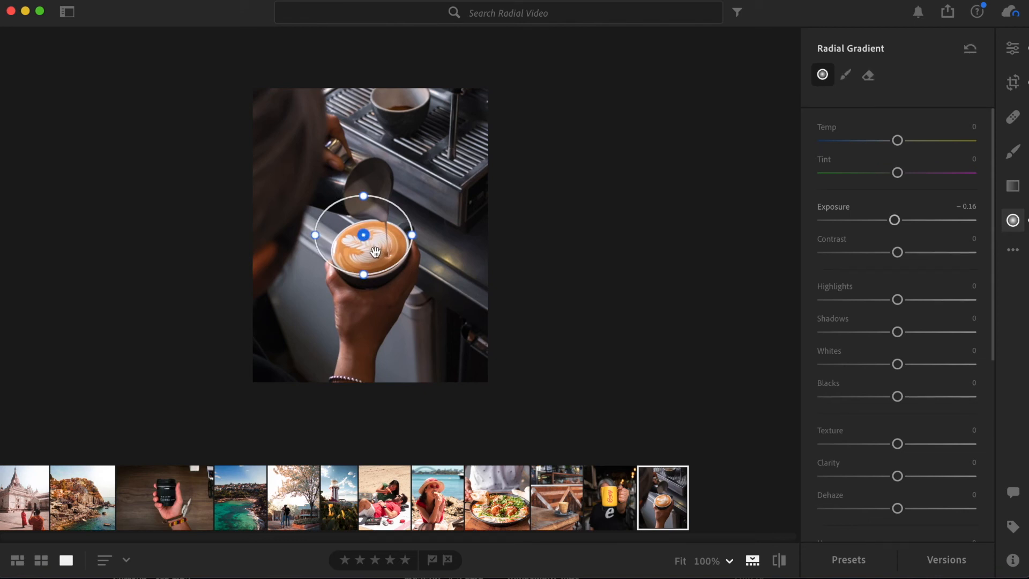
drag(363, 235, 373, 250)
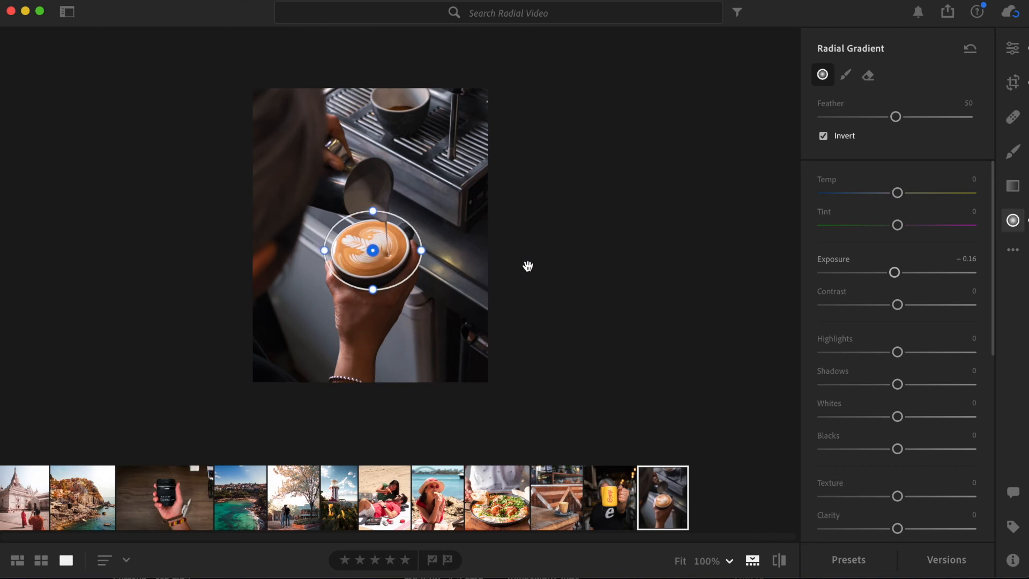
- Try the latte gradient without Invert at Exposure +0.44, and finish with Invert on and Exposure −0.20
click(823, 136)
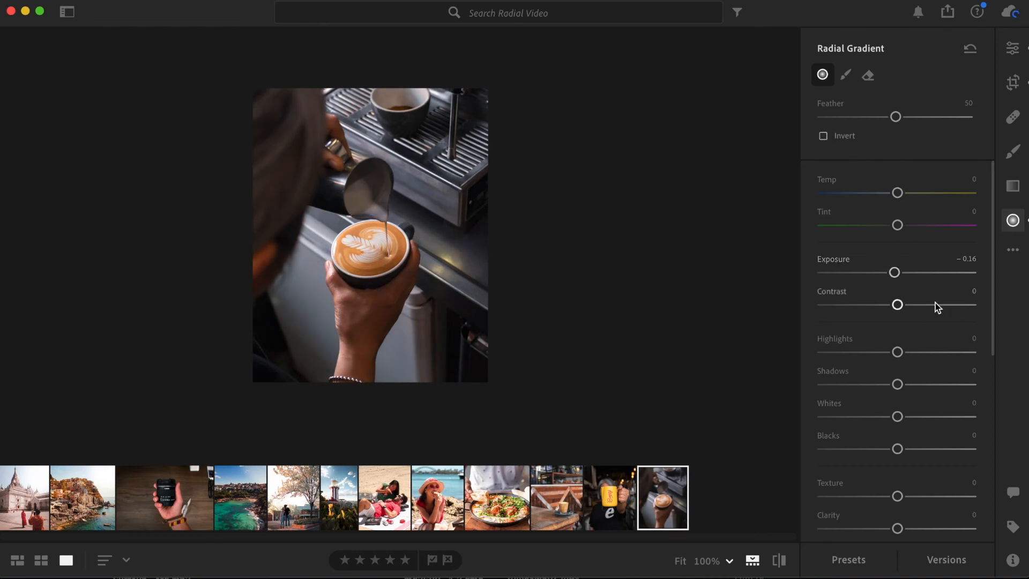
drag(895, 274, 906, 275)
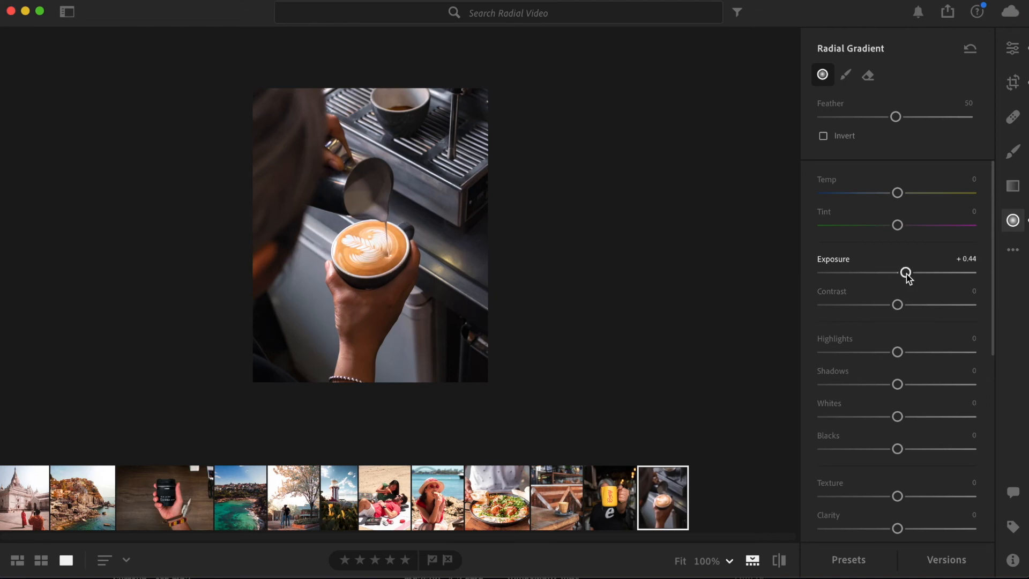
drag(905, 274, 894, 274)
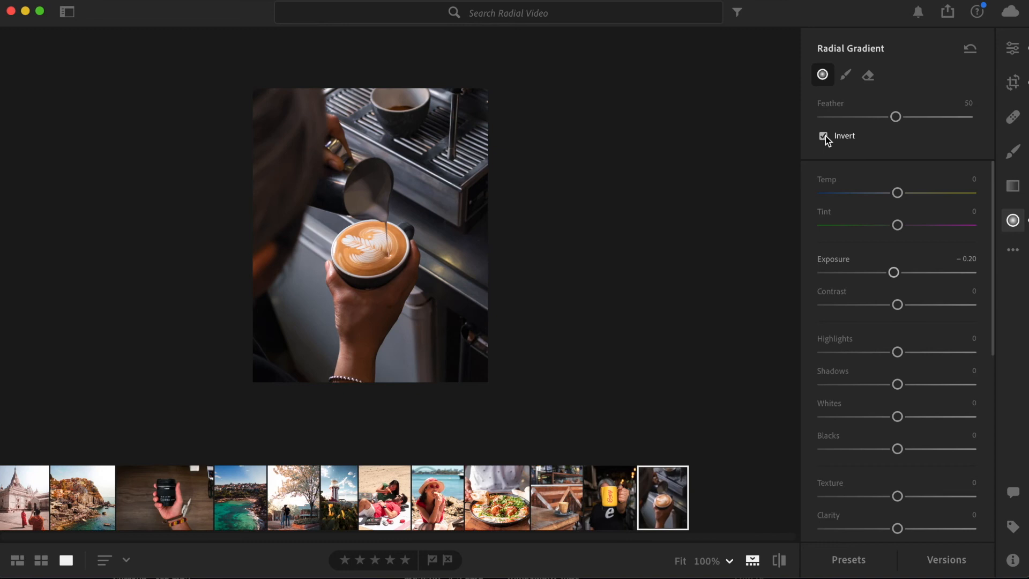
click(1012, 48)
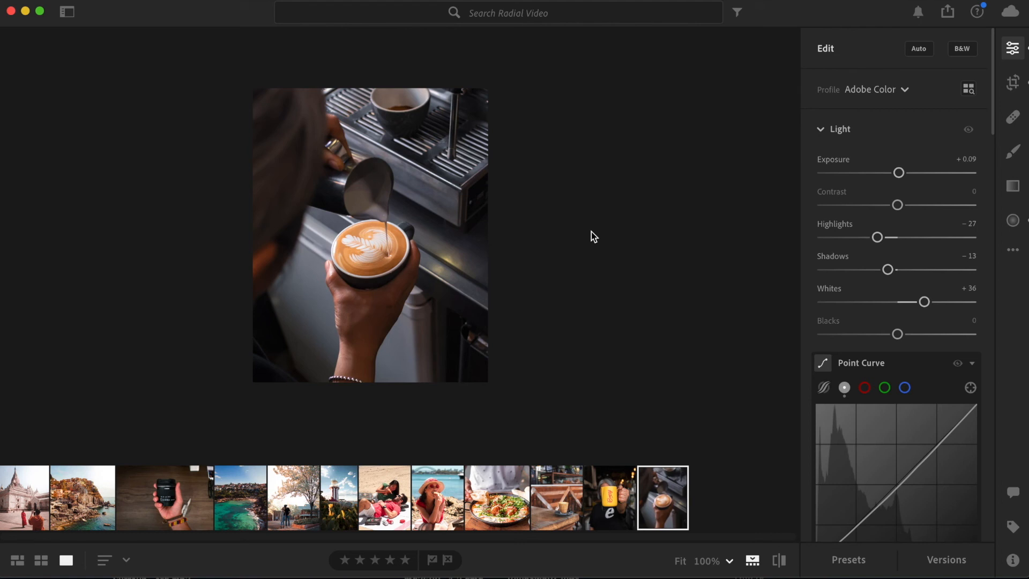
- Open the photo of the hand holding the Canon lens, delete the radial gradient around the lens, and undo the deletion
click(172, 515)
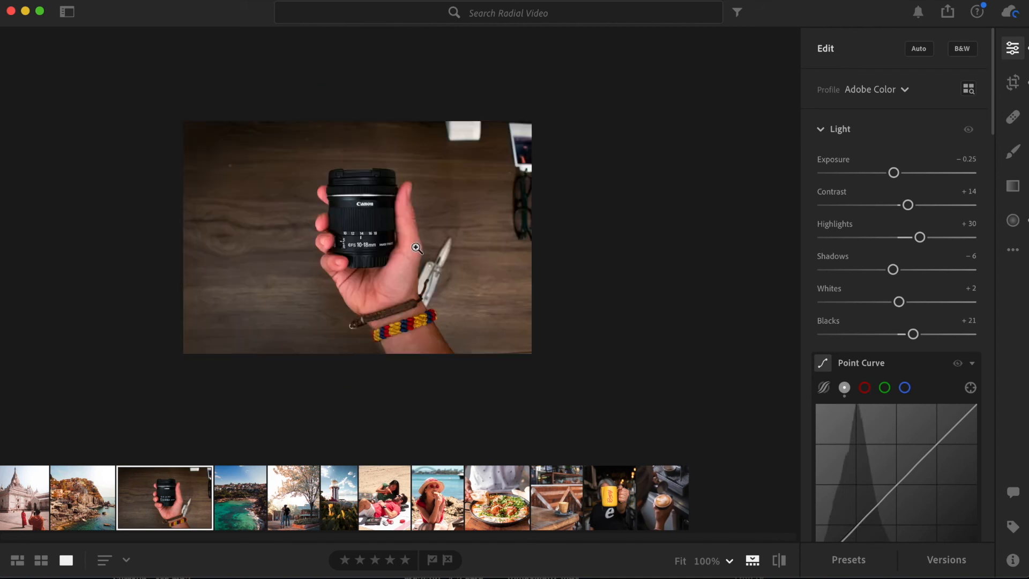
click(1013, 220)
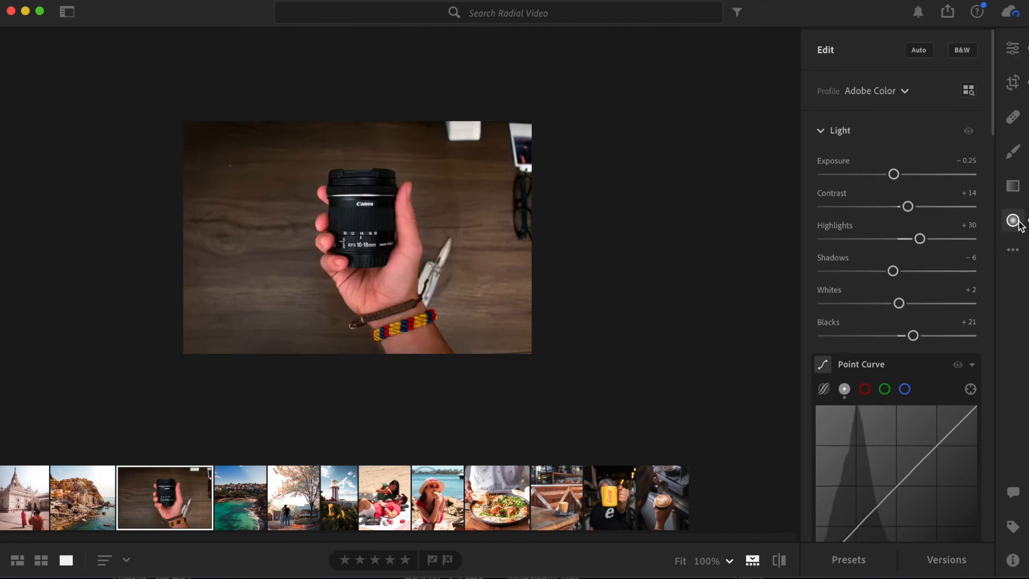
click(365, 212)
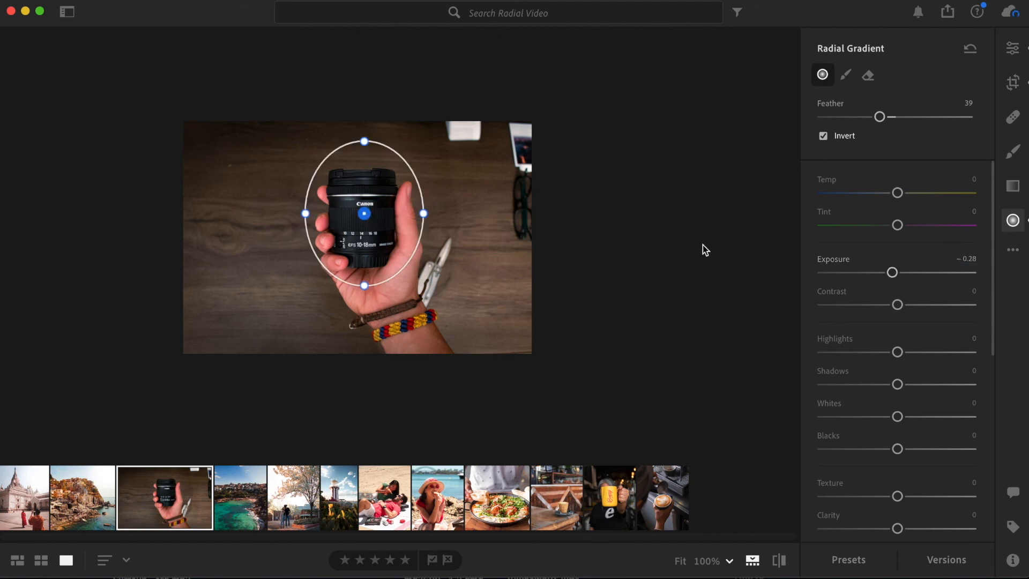
key(Delete)
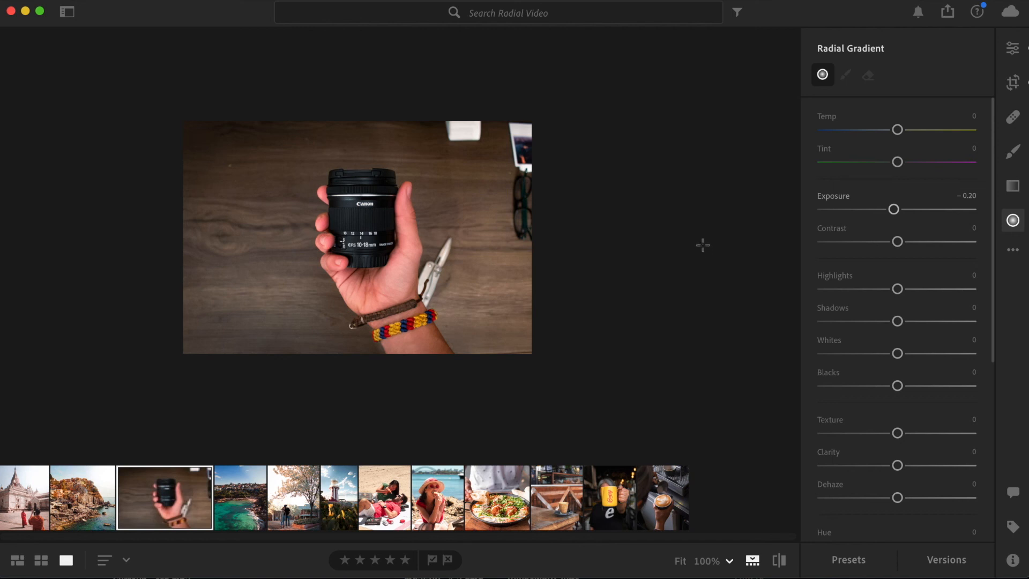
key(super+z)
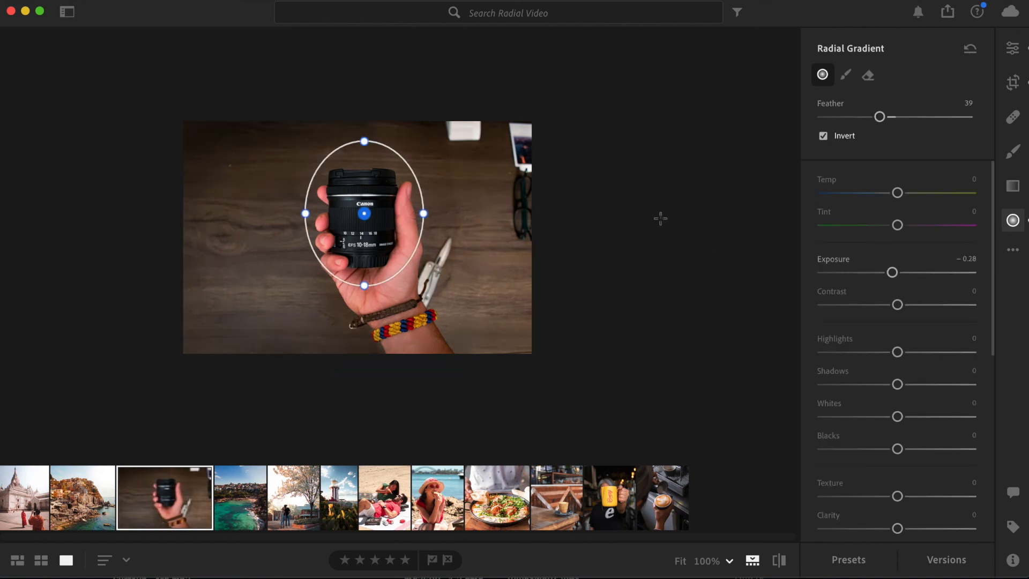
click(1015, 51)
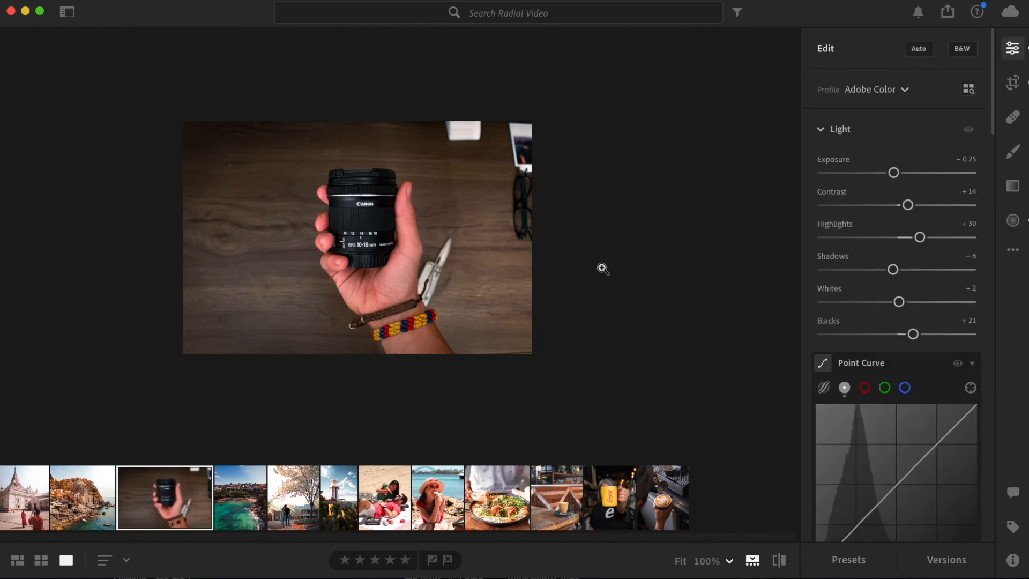